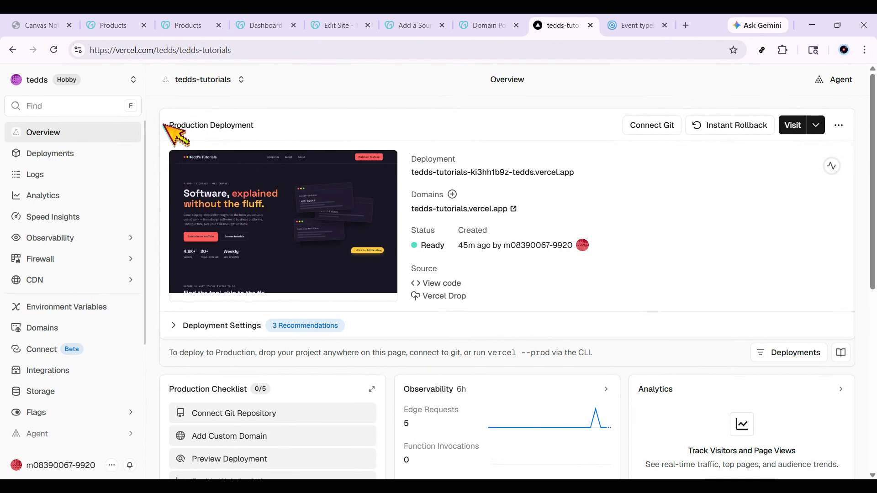
pyautogui.moveTo(167, 125); pyautogui.dragTo(320, 109)
pyautogui.click(308, 101)
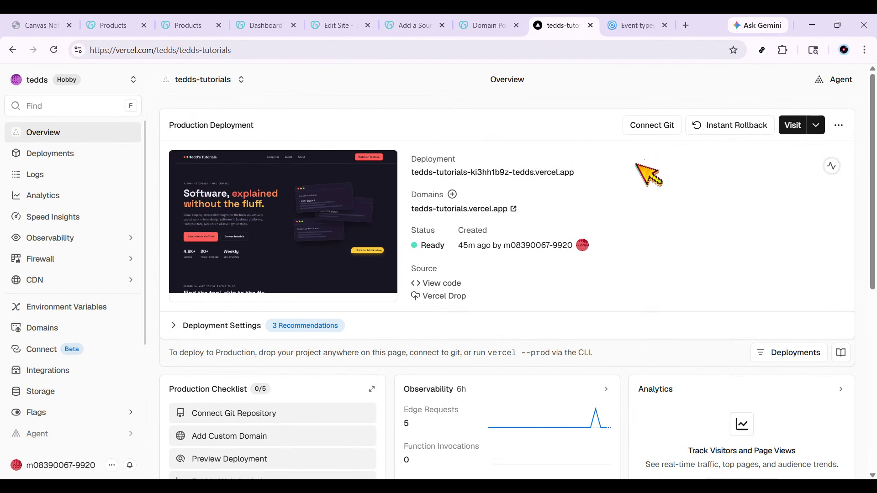
pyautogui.scroll(-5, 657, 194)
pyautogui.scroll(5, 667, 203)
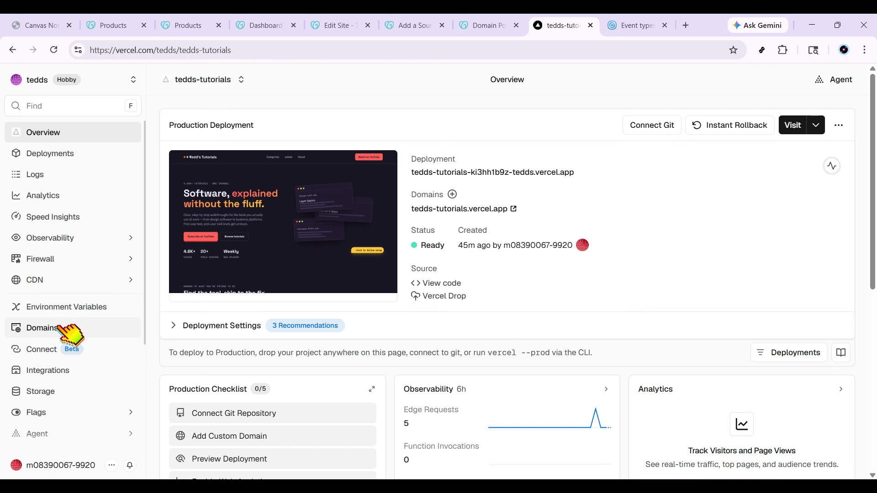
pyautogui.click(76, 330)
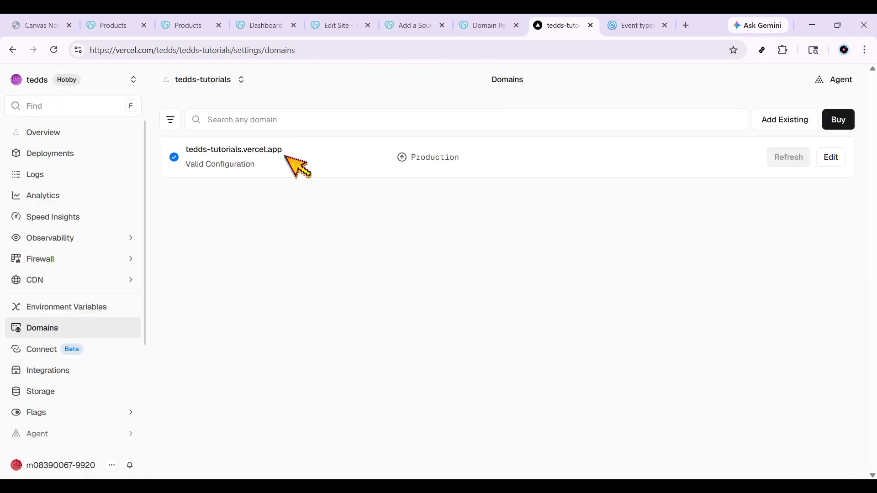
pyautogui.click(800, 119)
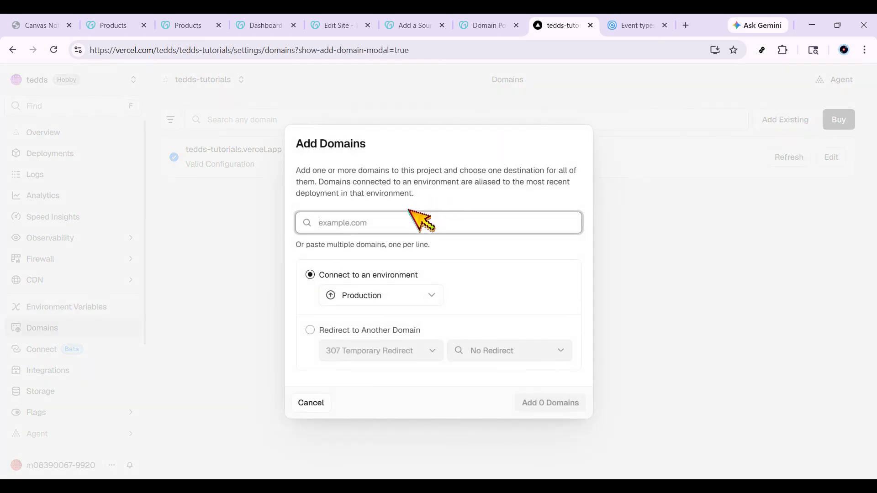
pyautogui.write('te')
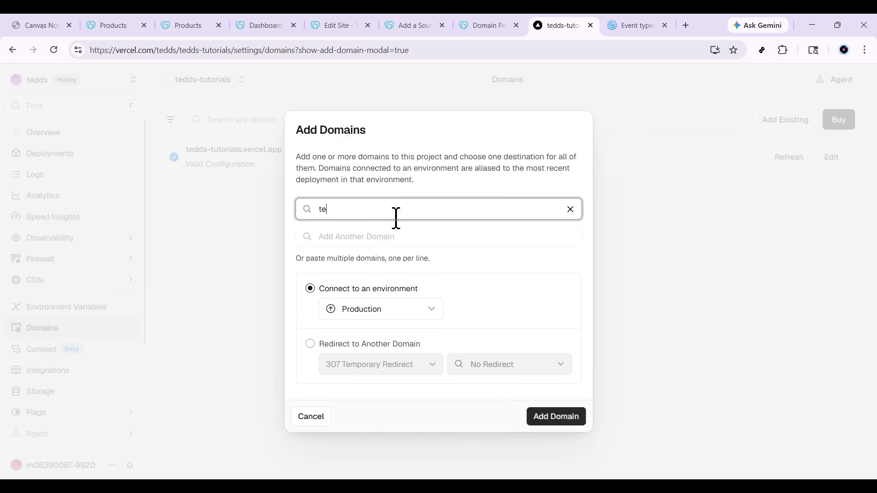
pyautogui.write('dds.online')
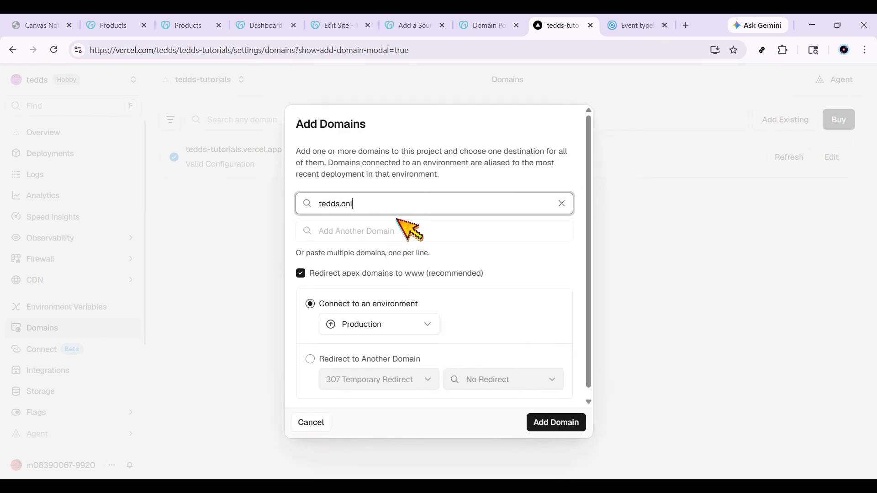
pyautogui.click(558, 423)
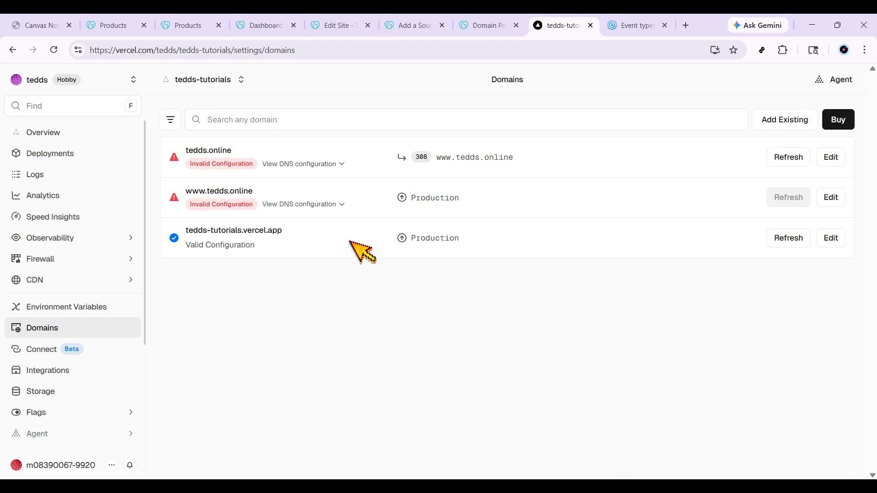
pyautogui.click(296, 163)
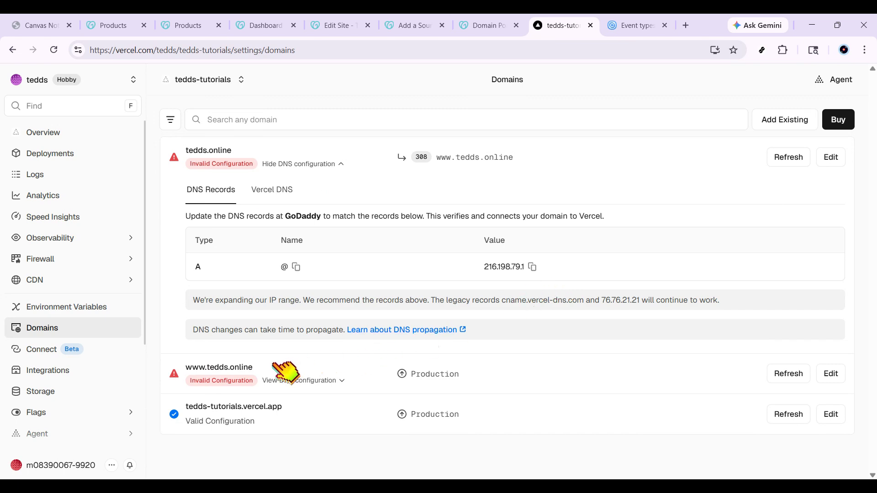
pyautogui.click(285, 373)
pyautogui.scroll(-4, 285, 373)
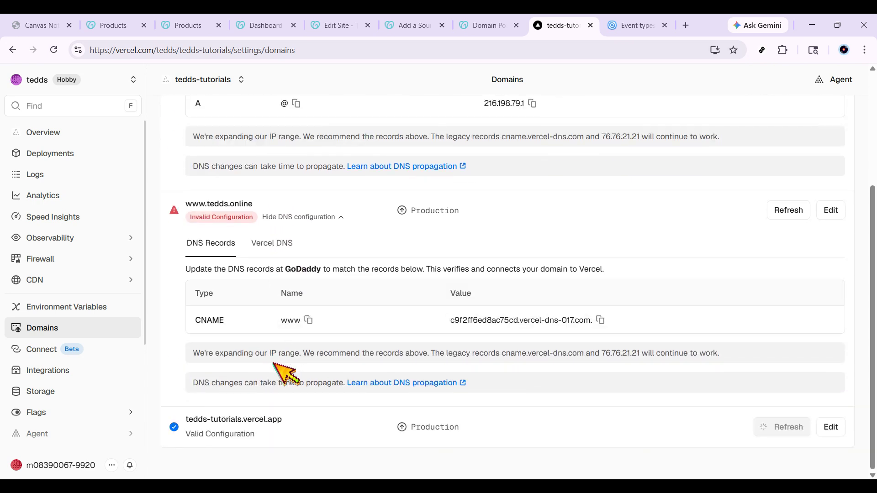
pyautogui.scroll(2, 285, 374)
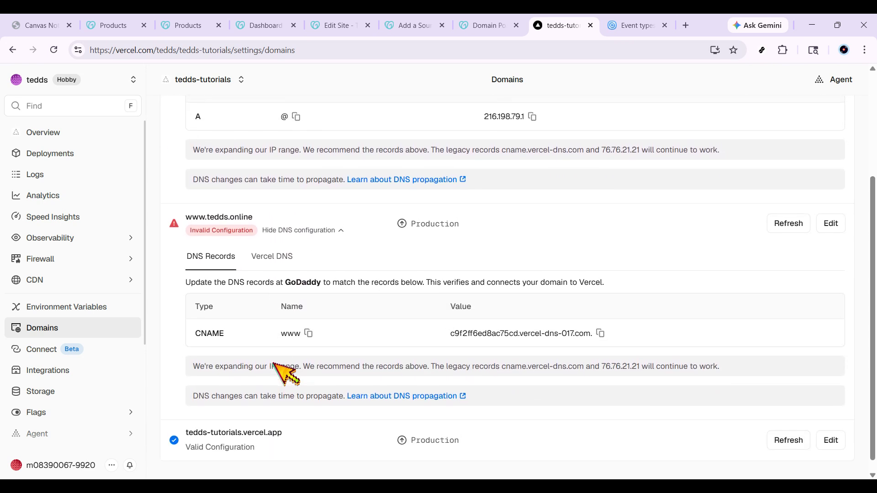
pyautogui.scroll(3, 286, 374)
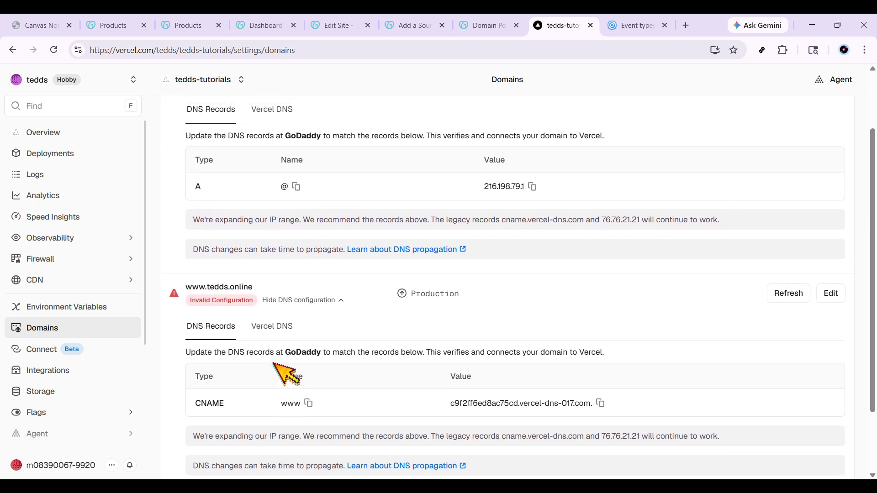
pyautogui.scroll(-1, 286, 374)
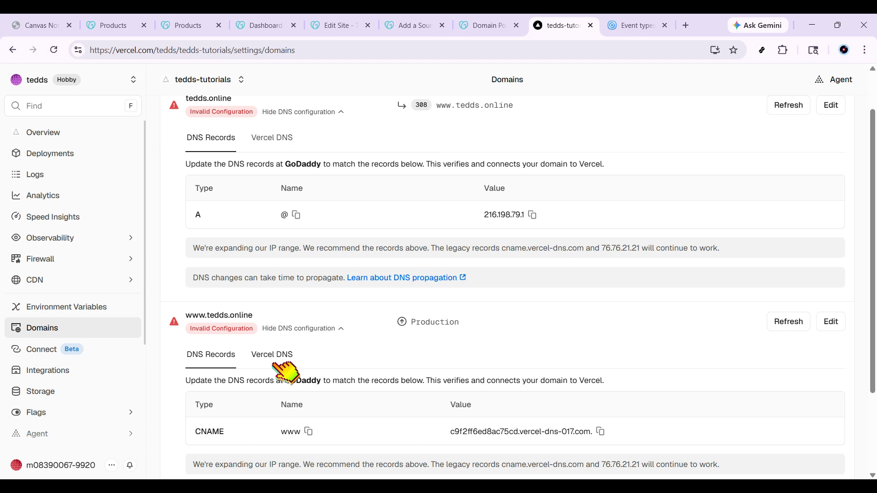
pyautogui.click(533, 215)
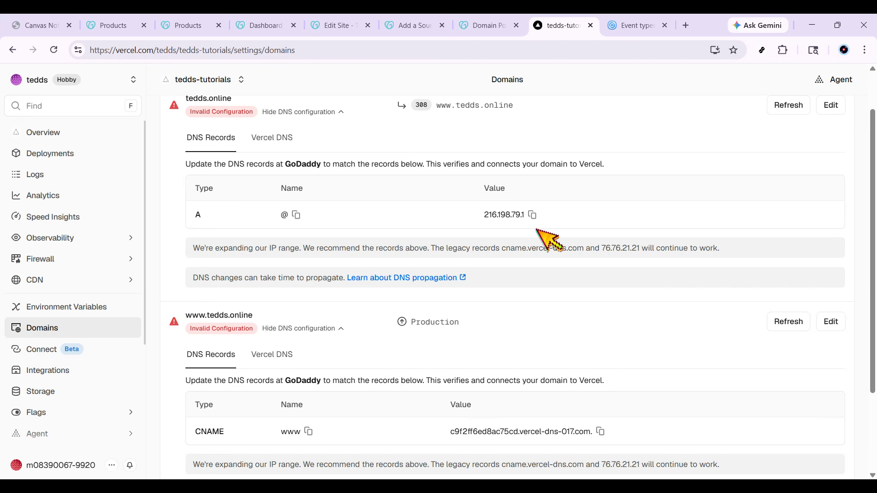
# - Switch to the GoDaddy domain portfolio and open the settings of tedds.online
pyautogui.click(483, 24)
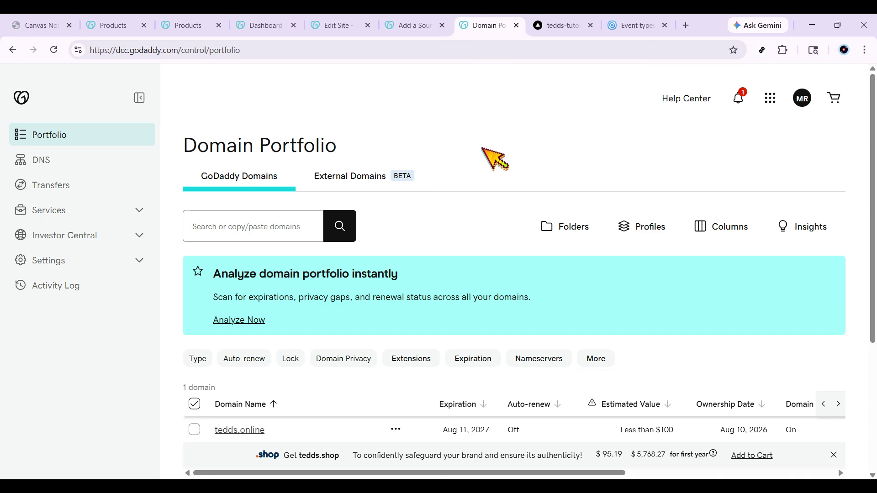
pyautogui.moveTo(342, 149); pyautogui.dragTo(181, 145)
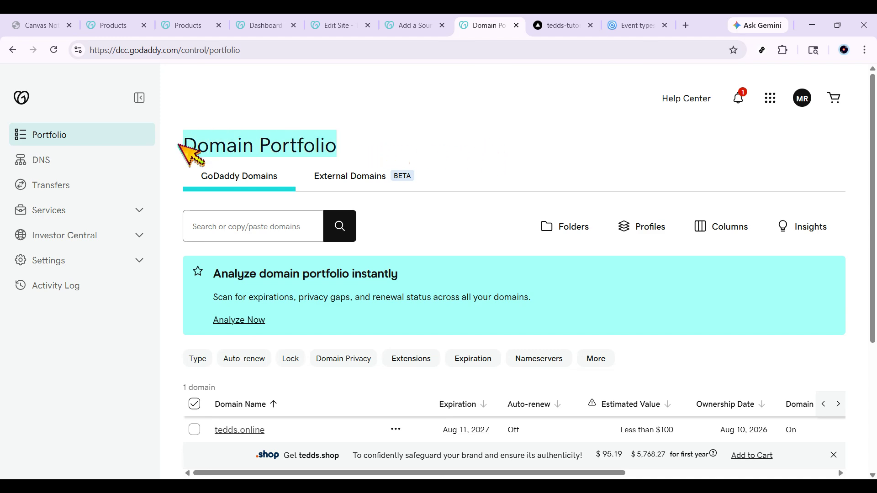
pyautogui.click(478, 140)
pyautogui.scroll(-3, 484, 142)
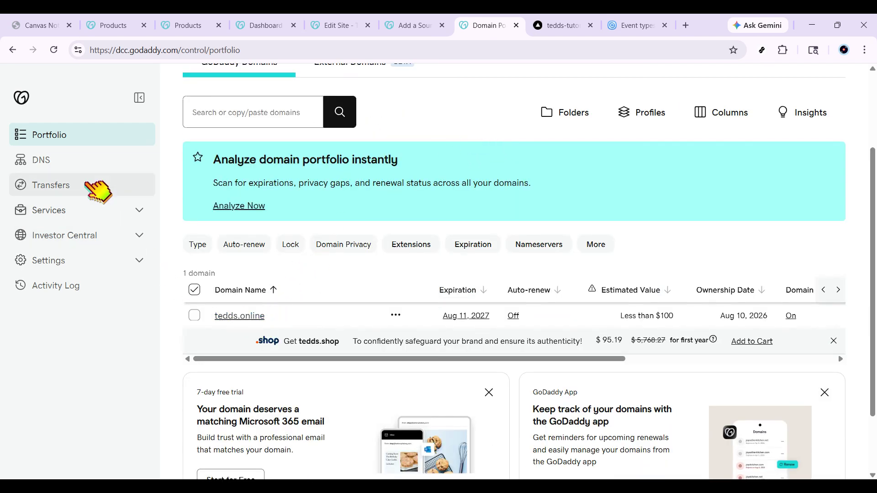
pyautogui.click(233, 316)
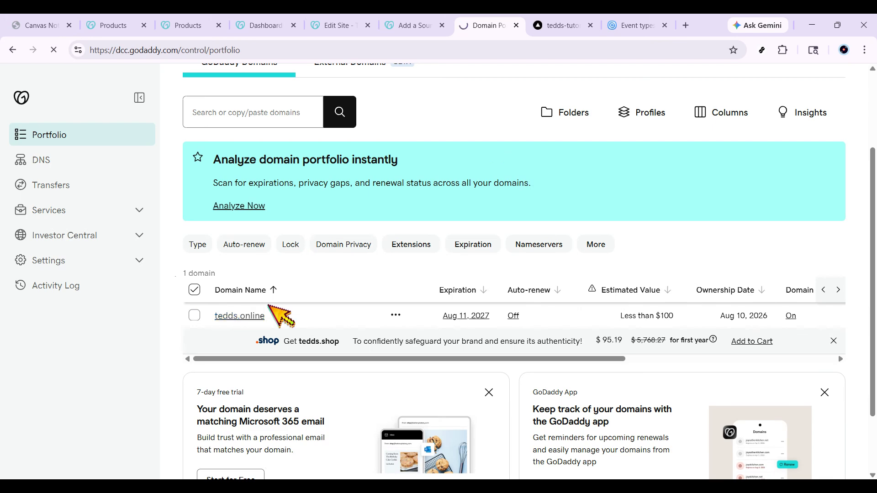
pyautogui.click(396, 315)
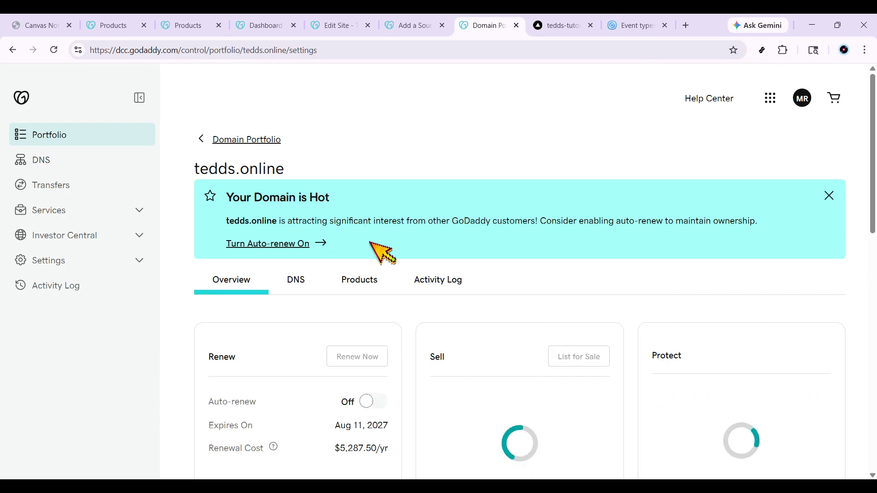
# - Open the DNS records of tedds.online and look through the existing entries
pyautogui.scroll(-5, 297, 286)
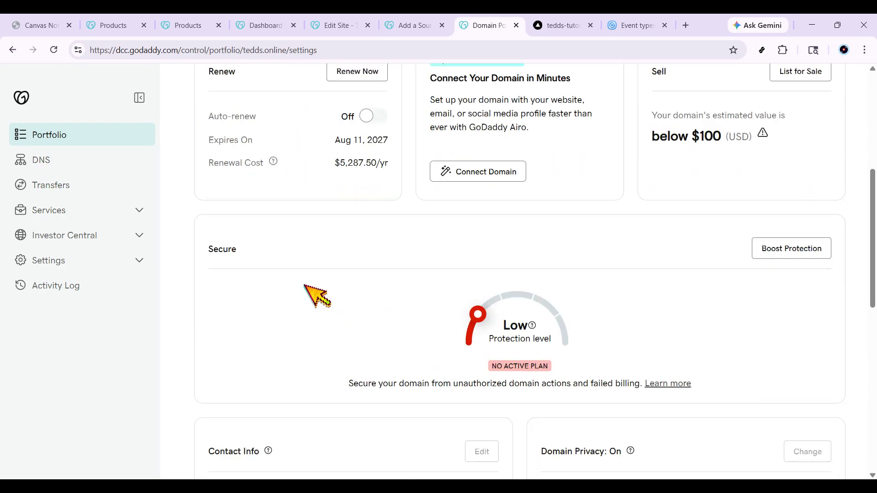
pyautogui.scroll(7, 306, 290)
pyautogui.click(284, 214)
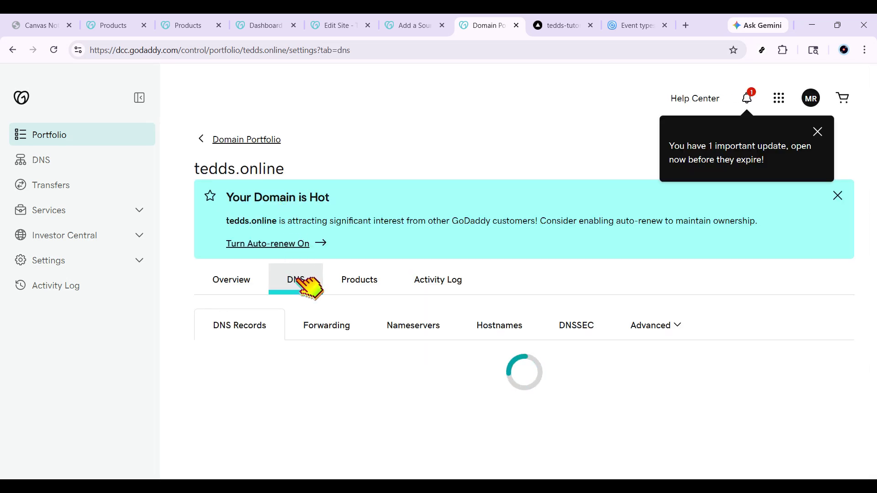
pyautogui.scroll(-5, 309, 287)
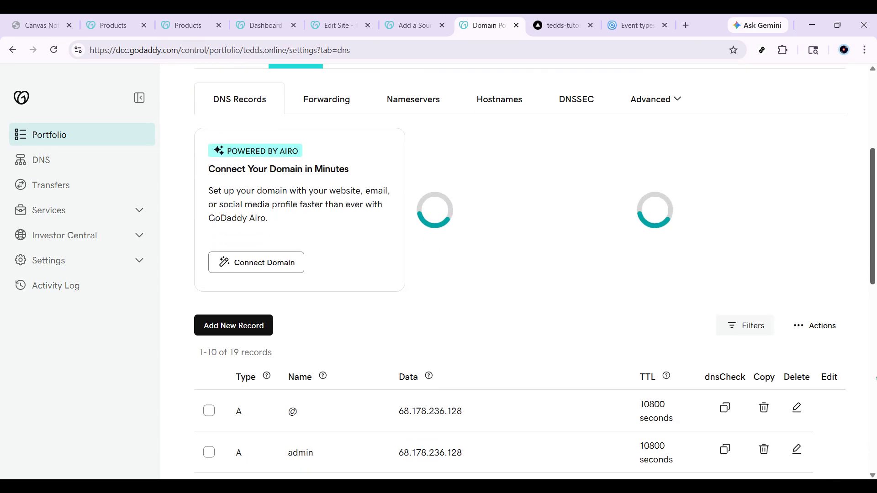
pyautogui.scroll(-4, 469, 352)
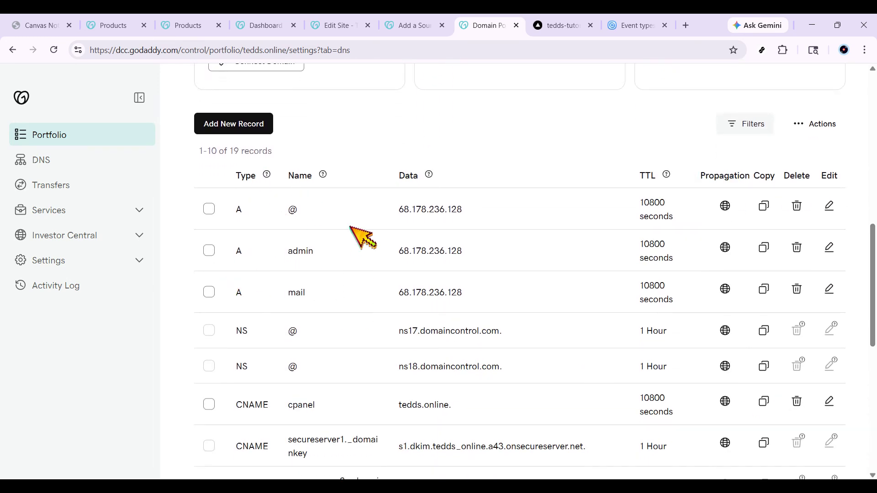
pyautogui.scroll(-2, 363, 237)
pyautogui.scroll(1, 362, 242)
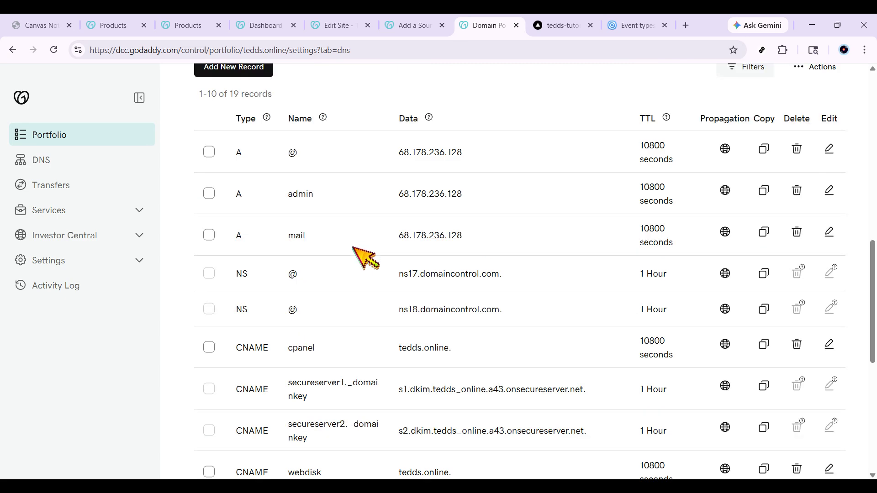
pyautogui.scroll(-4, 356, 256)
pyautogui.scroll(3, 359, 280)
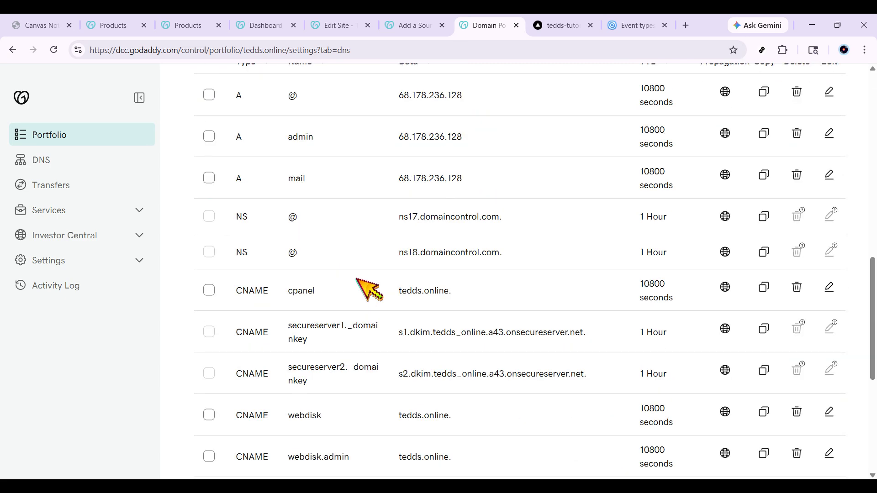
pyautogui.scroll(6, 369, 289)
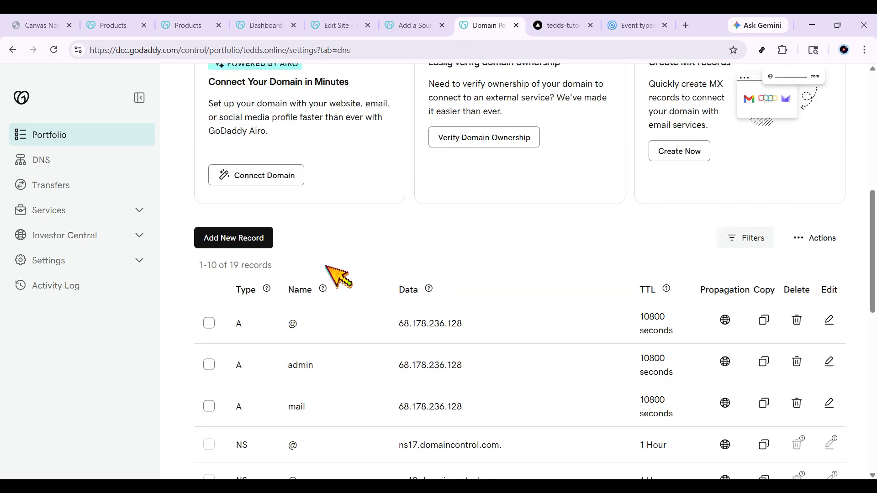
# - Start a new DNS record of type A with name @ and value 216.198.79.1
pyautogui.click(211, 236)
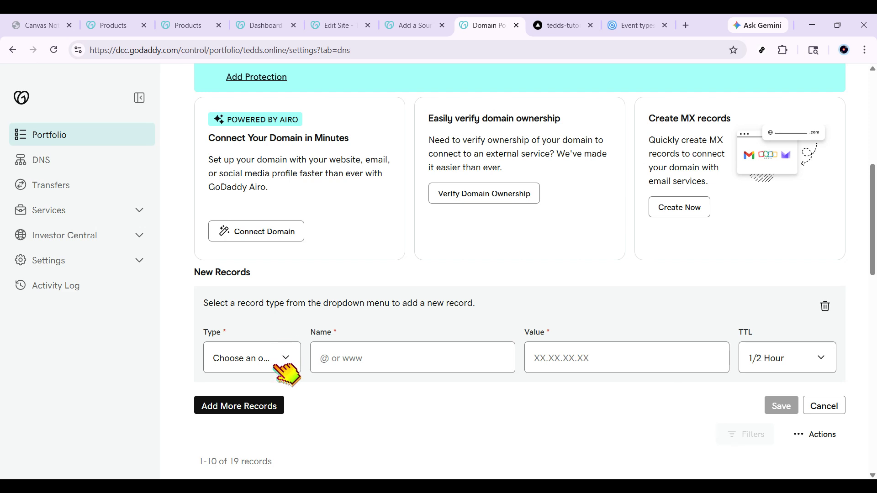
pyautogui.click(357, 365)
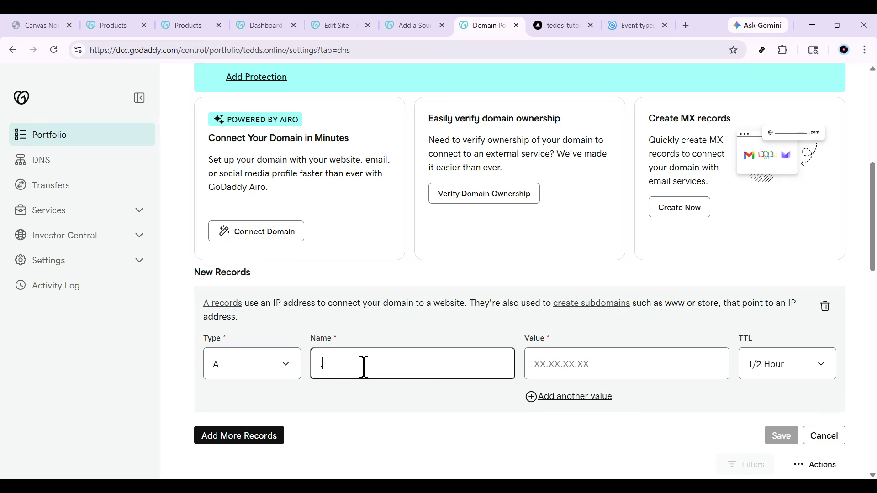
pyautogui.press('Tab')
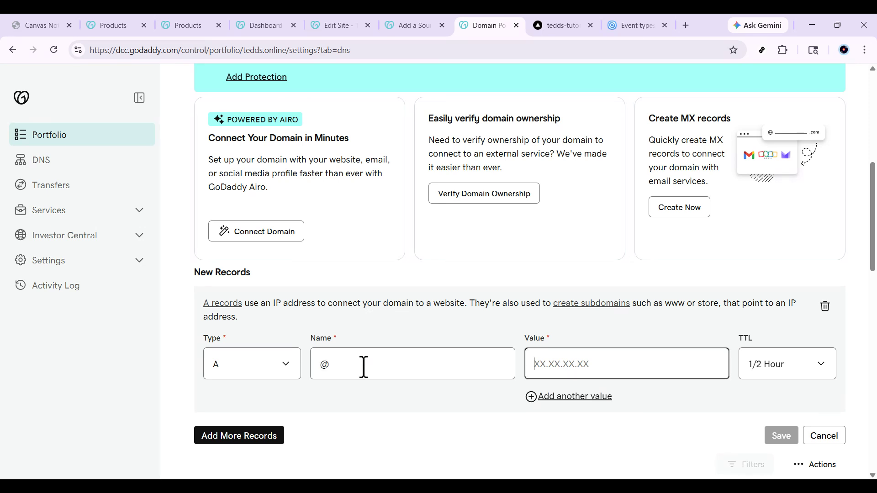
pyautogui.write('216.198.79.1')
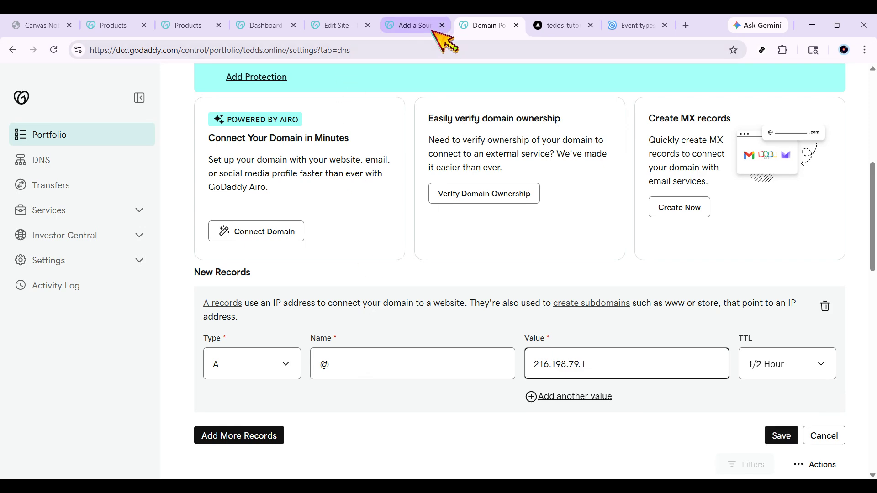
# - Check the required A record on the Vercel domains page and return to the new record form in GoDaddy
pyautogui.click(556, 25)
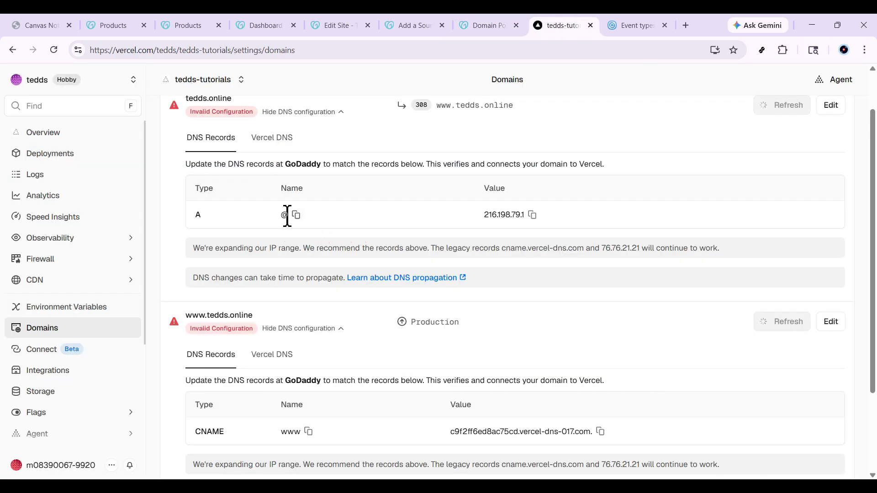
pyautogui.hotkey('ctrl', 'Tab')
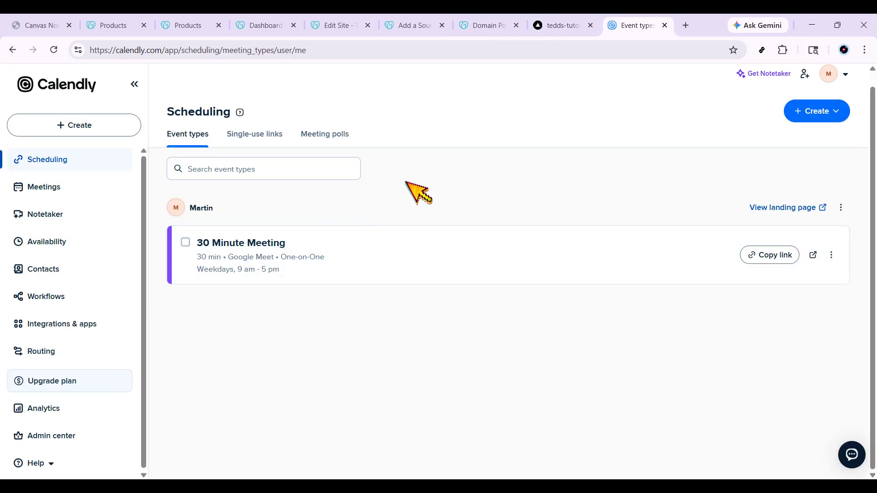
pyautogui.click(486, 18)
pyautogui.scroll(-1, 493, 291)
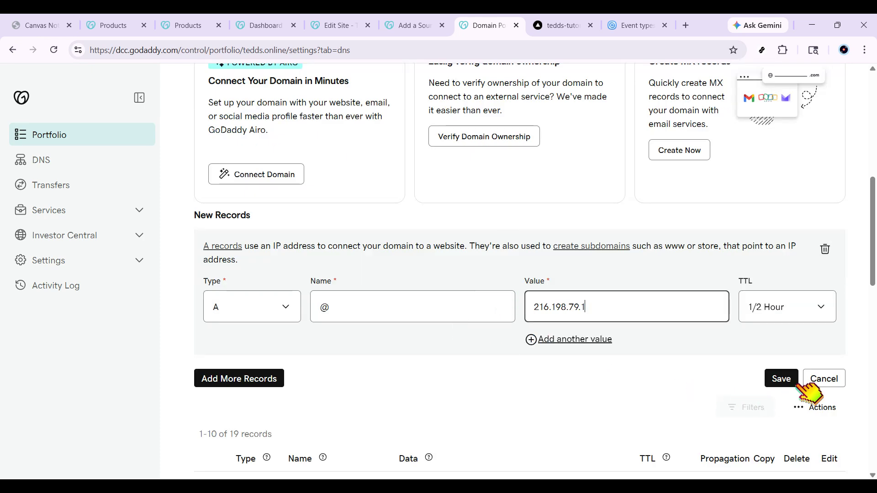
# - Change the type of the new DNS record for tedds.online to CNAME
pyautogui.click(281, 311)
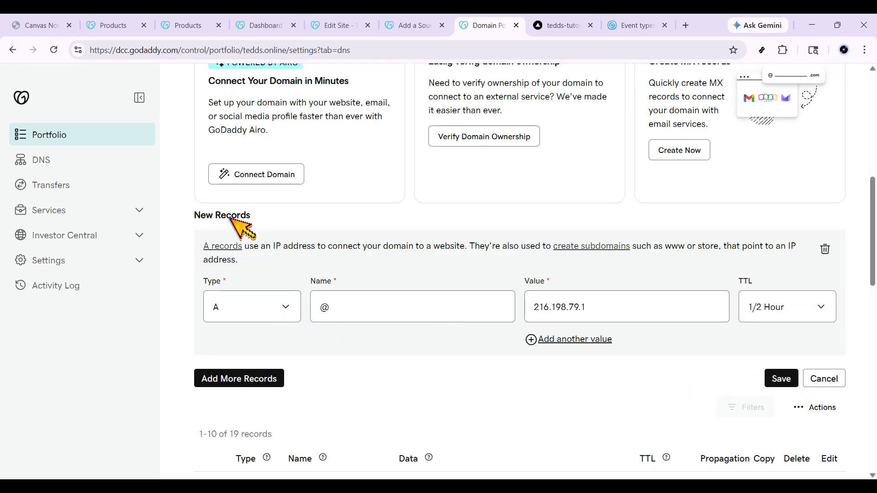
pyautogui.click(234, 150)
pyautogui.click(341, 300)
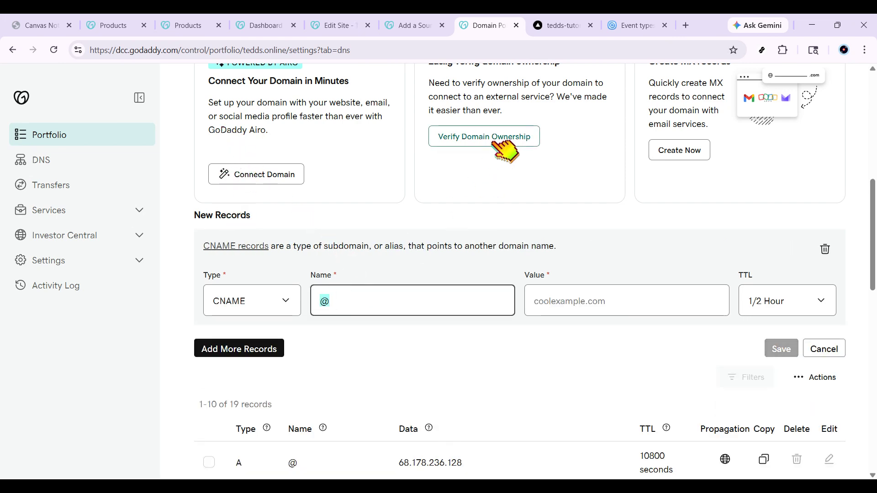
pyautogui.click(562, 20)
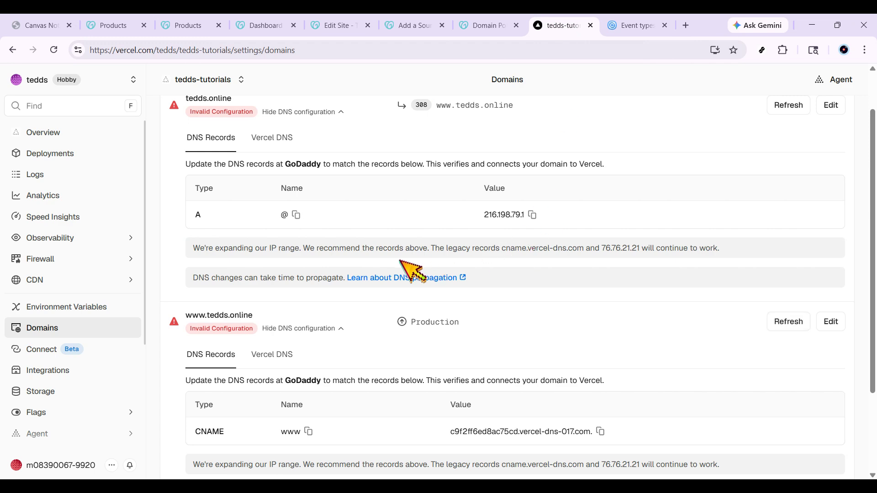
pyautogui.scroll(-1, 384, 283)
pyautogui.scroll(-1, 384, 282)
pyautogui.click(600, 320)
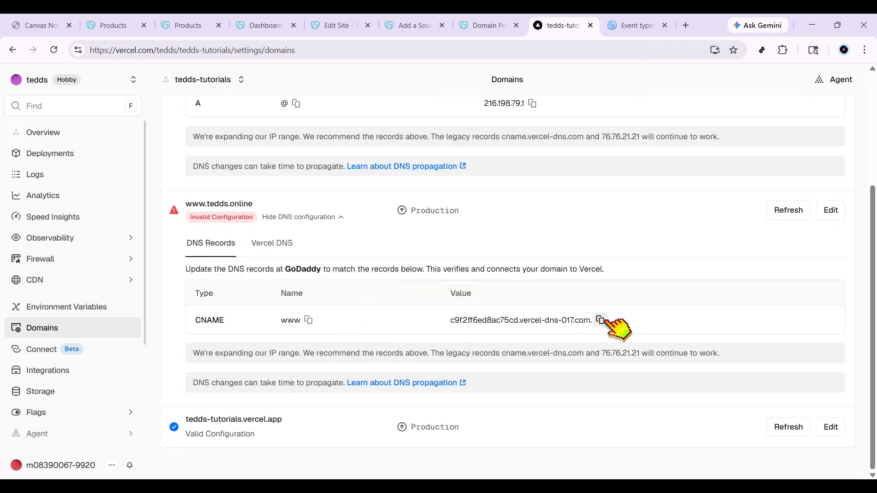
# - Return to GoDaddy and set the new CNAME record's name to www and its value to 'c9f2ff6ed8ac75cd.vercel-dns-017.com.'
pyautogui.click(485, 25)
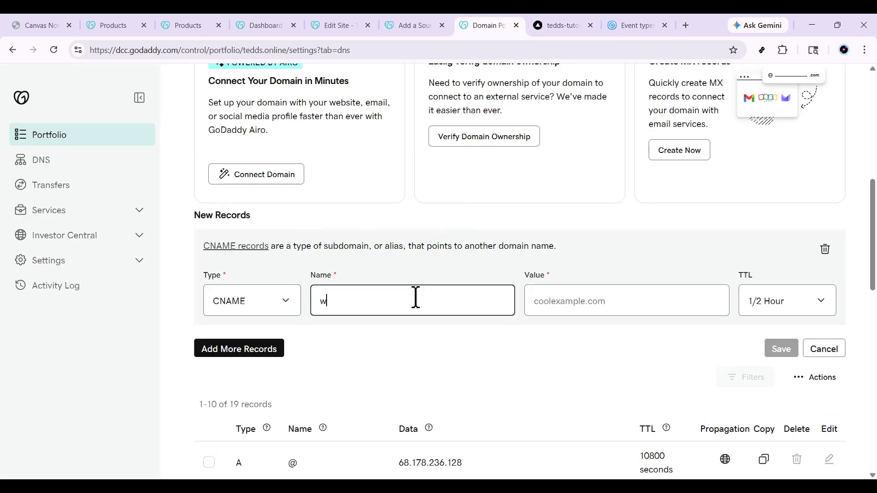
pyautogui.click(572, 301)
pyautogui.hotkey('ctrl', 'v')
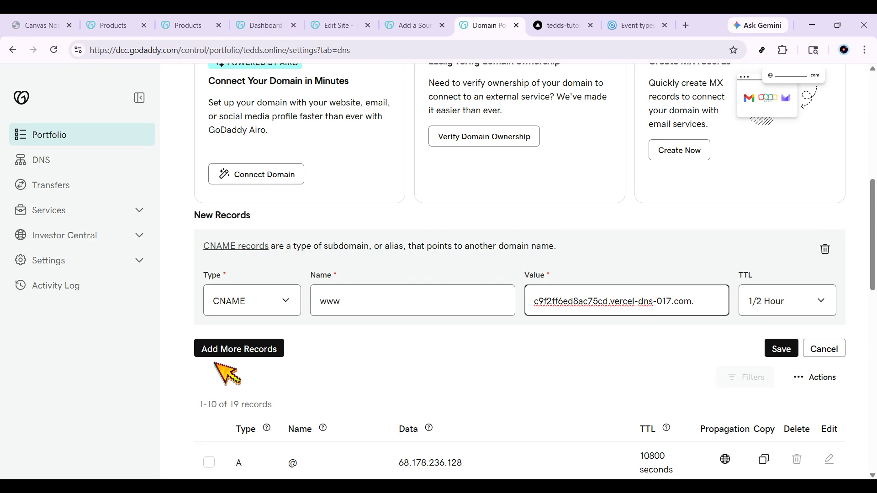
pyautogui.click(548, 25)
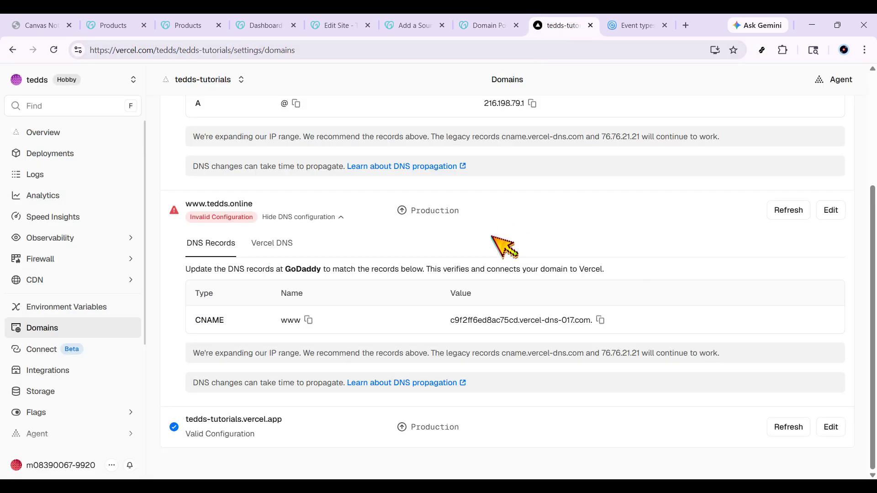
pyautogui.click(785, 215)
pyautogui.click(488, 22)
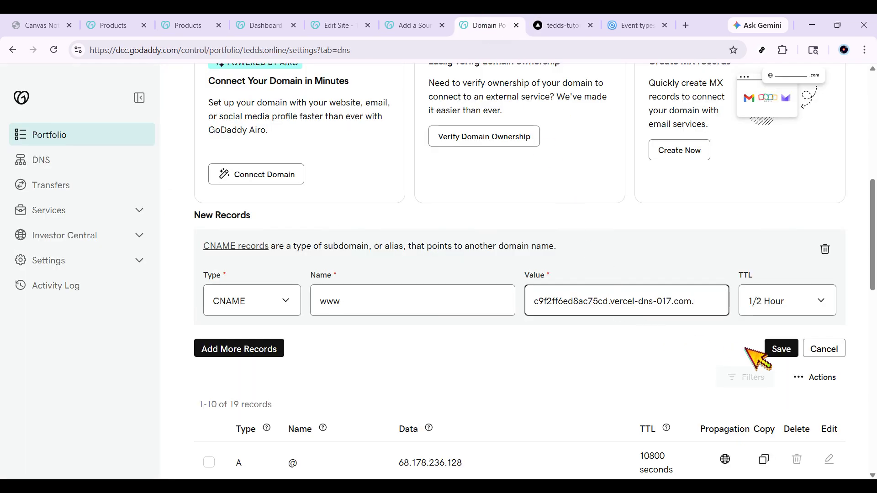
# - Try to save the new CNAME record named www for tedds.online
pyautogui.click(781, 350)
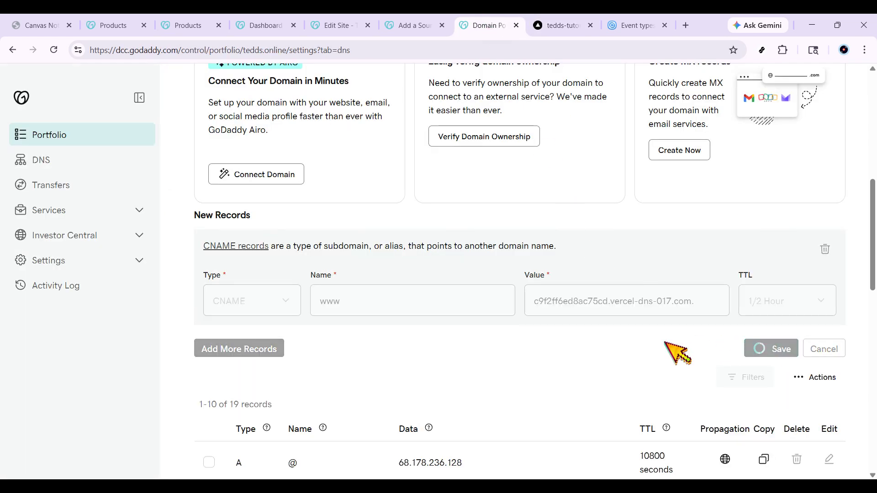
pyautogui.click(537, 20)
pyautogui.click(503, 19)
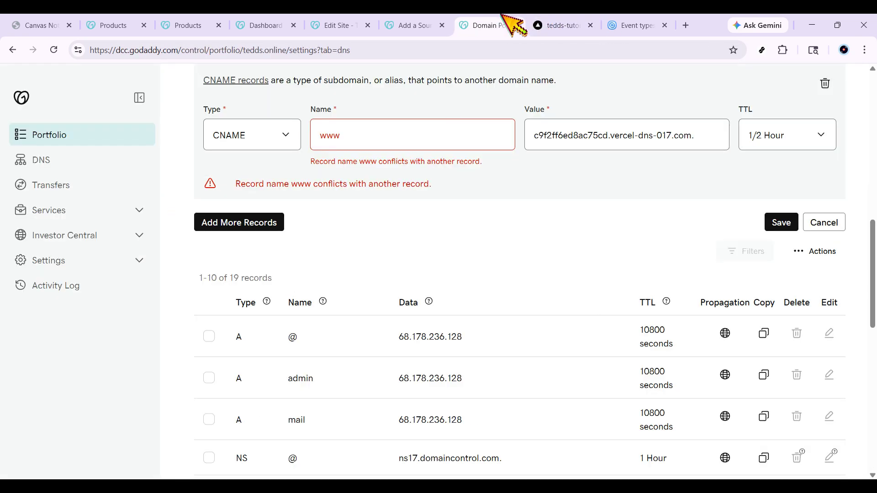
pyautogui.scroll(2, 519, 215)
pyautogui.click(438, 251)
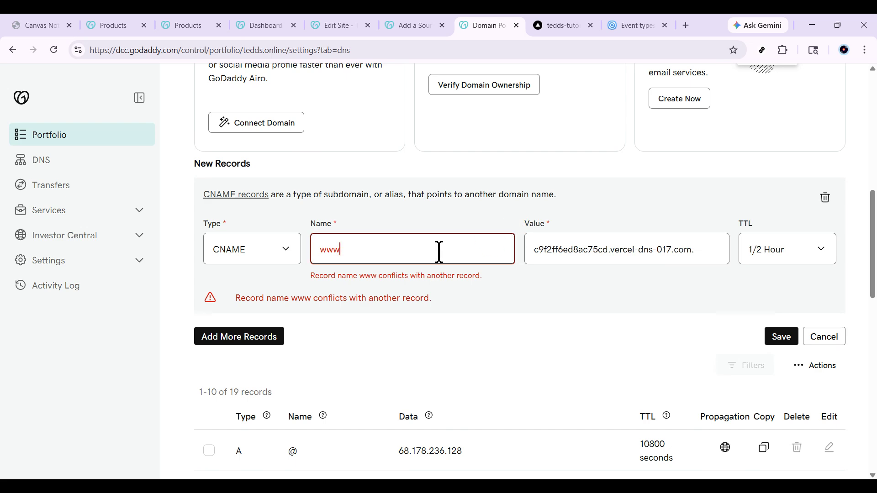
pyautogui.scroll(-8, 461, 307)
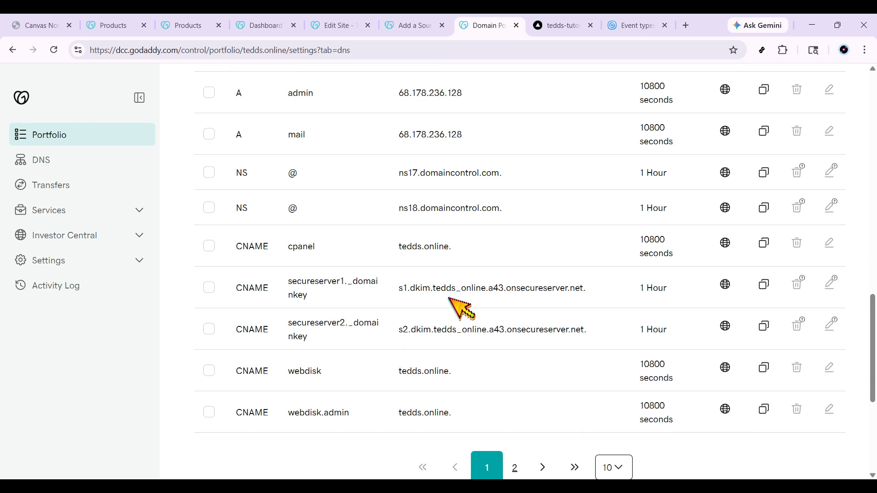
pyautogui.scroll(-4, 571, 452)
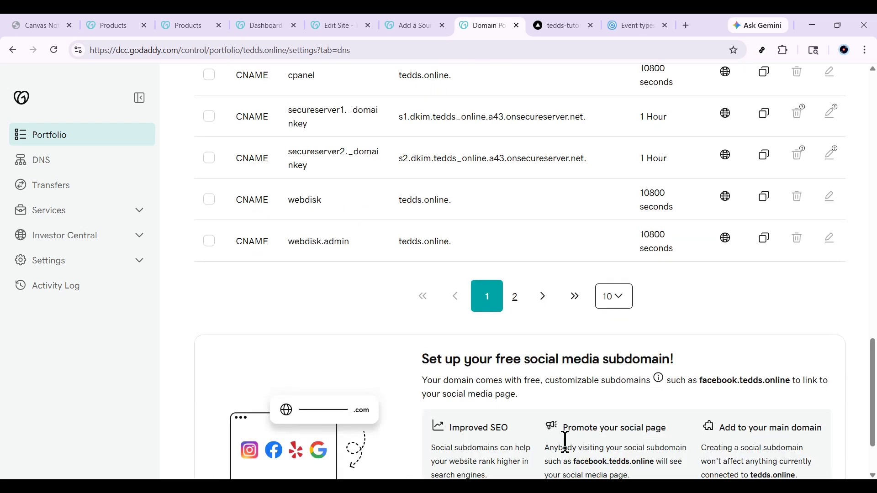
pyautogui.click(543, 298)
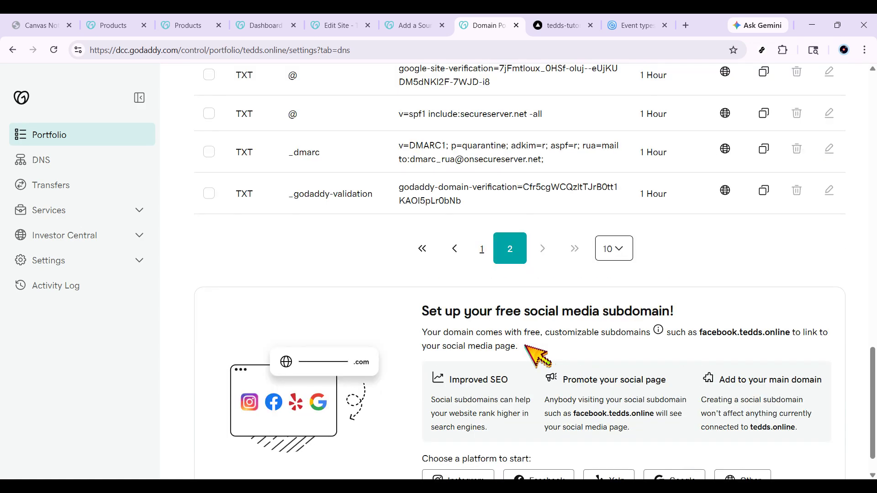
pyautogui.scroll(7, 473, 331)
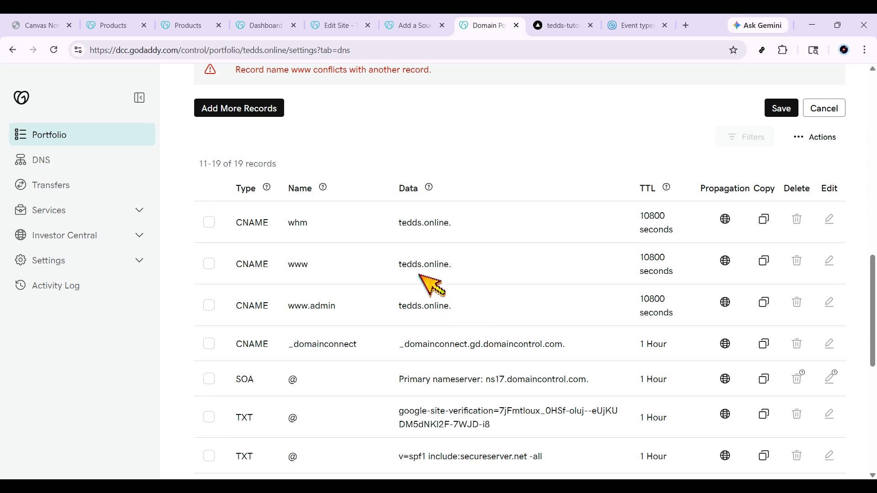
pyautogui.moveTo(227, 264); pyautogui.dragTo(480, 274)
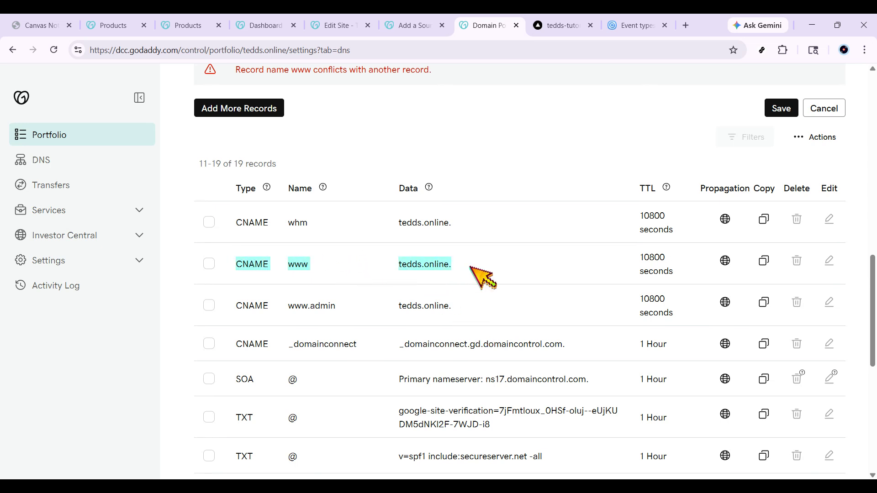
pyautogui.moveTo(232, 222); pyautogui.dragTo(484, 228)
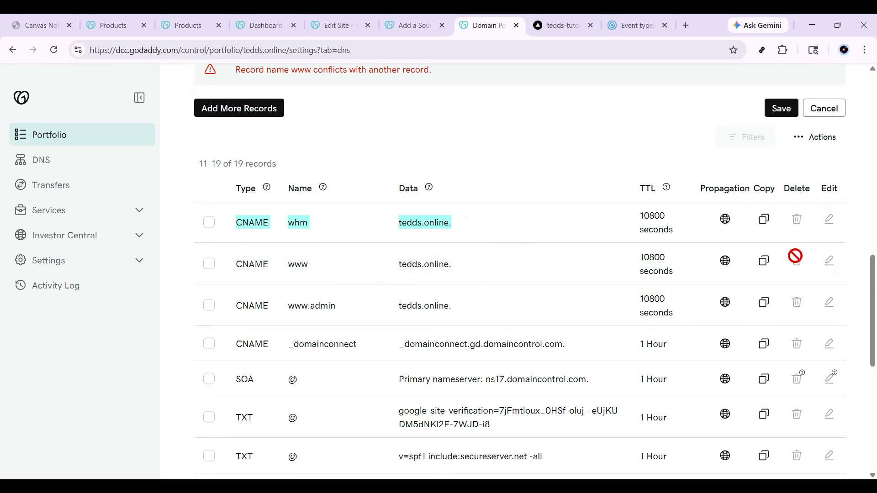
pyautogui.scroll(4, 638, 281)
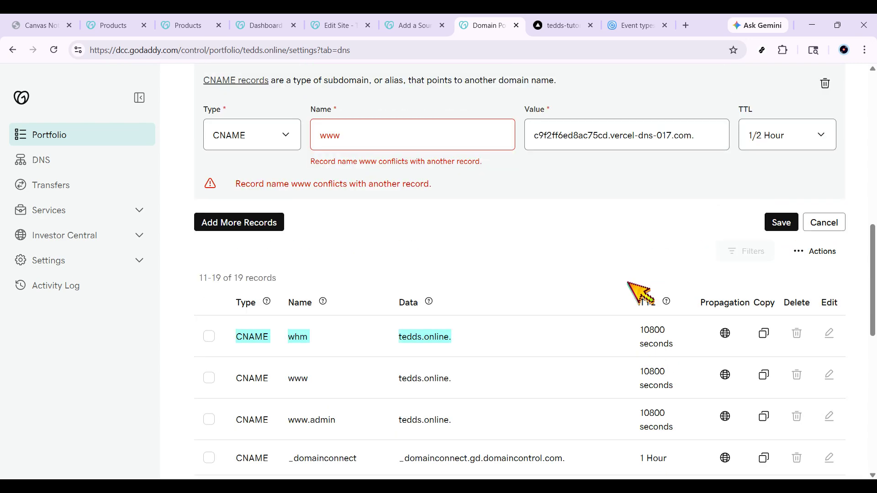
pyautogui.scroll(1, 635, 288)
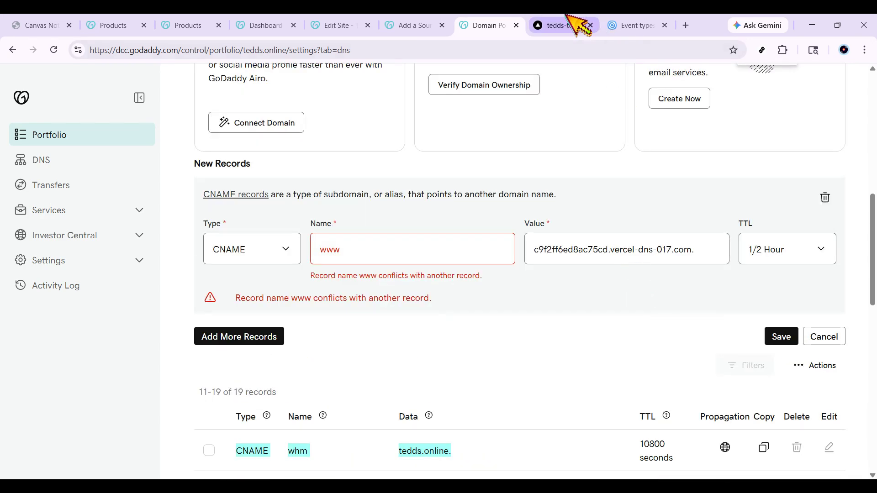
pyautogui.click(576, 24)
pyautogui.scroll(1, 649, 297)
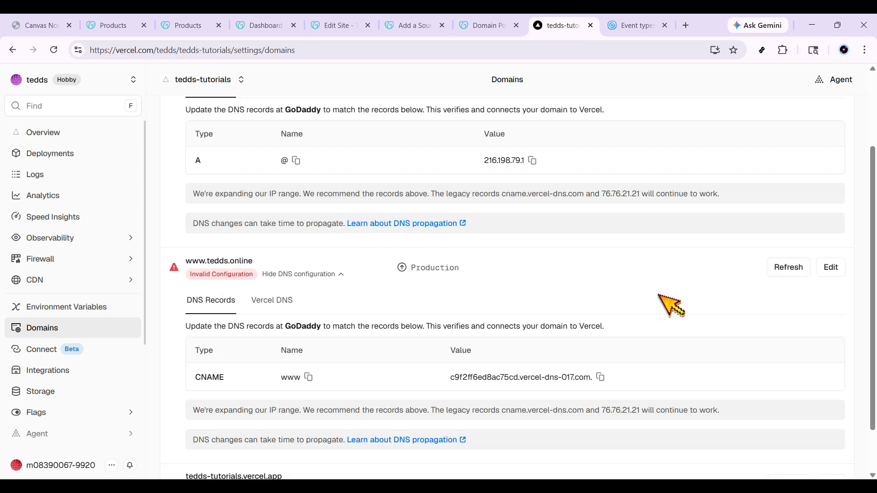
pyautogui.click(788, 274)
pyautogui.scroll(-2, 797, 284)
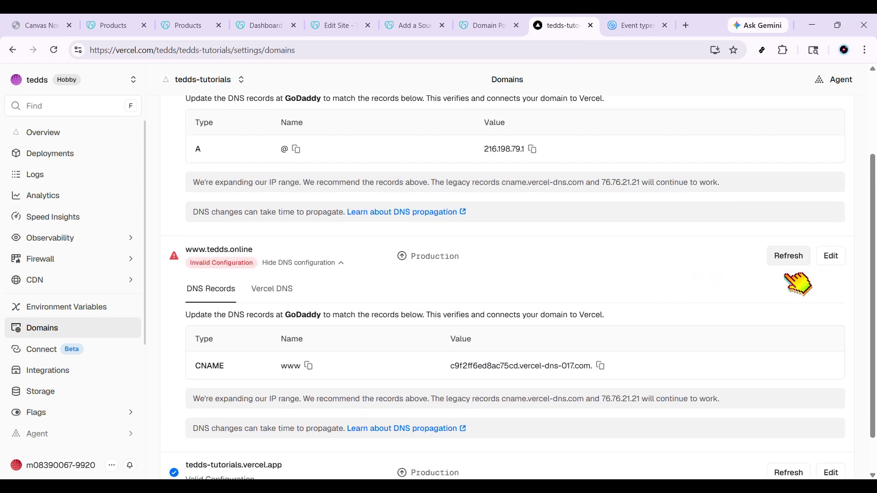